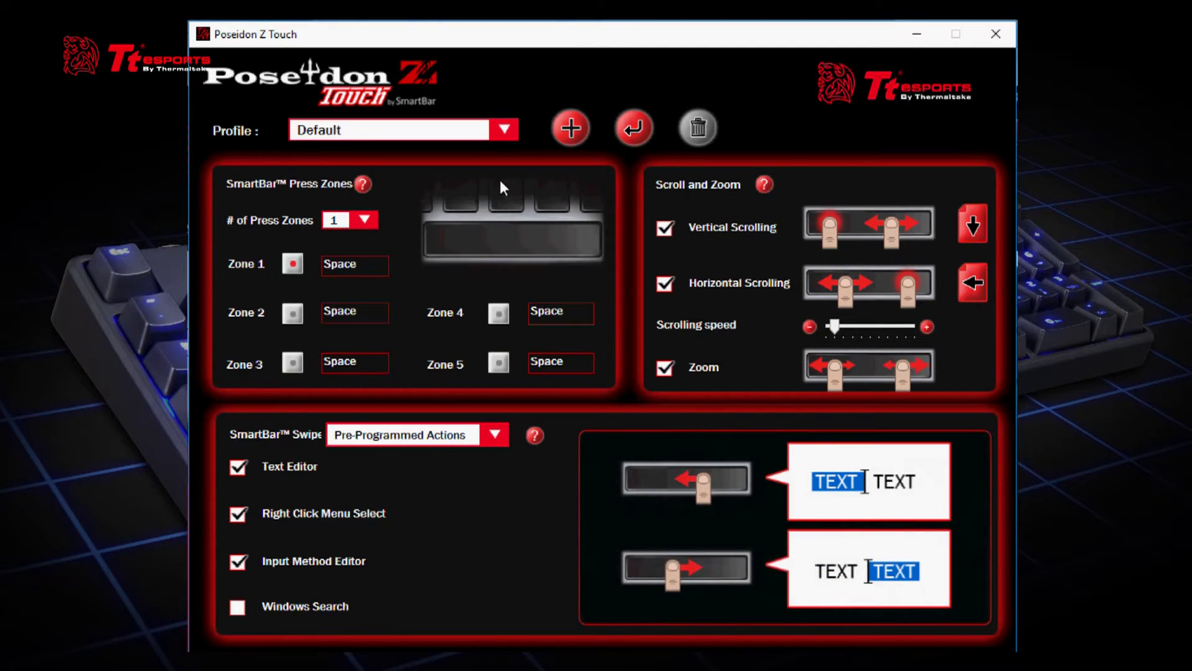
Step: Start a new Poseidon Z Touch profile from the red + button beside the Profile box
type("It")
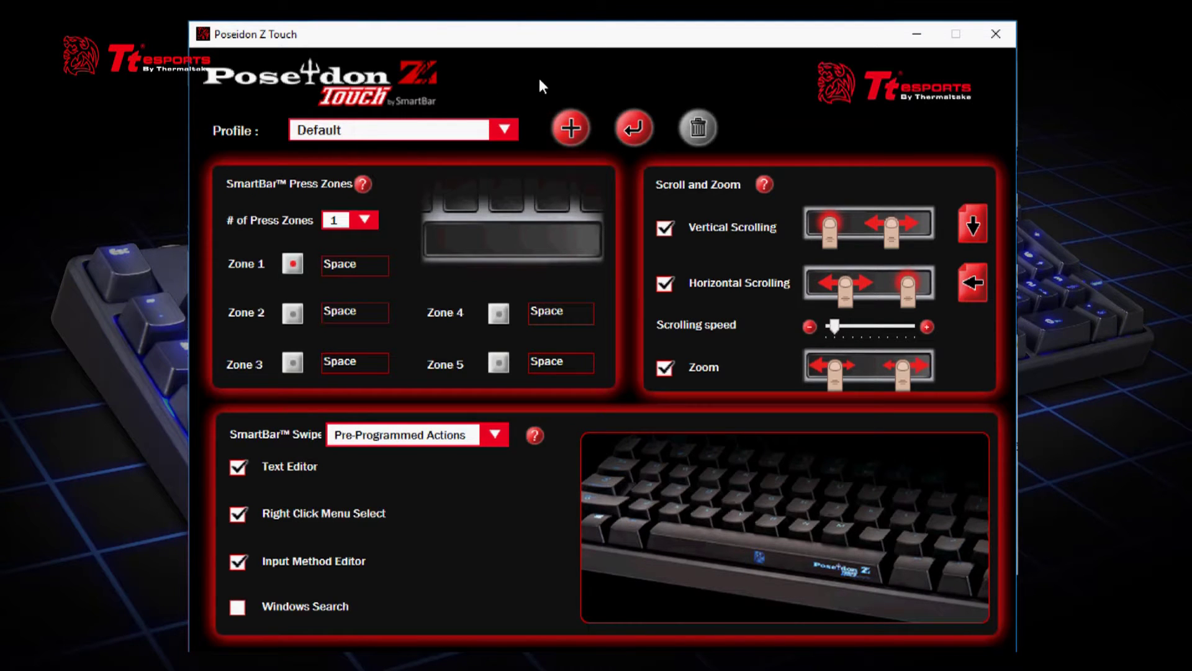
left_click(574, 124)
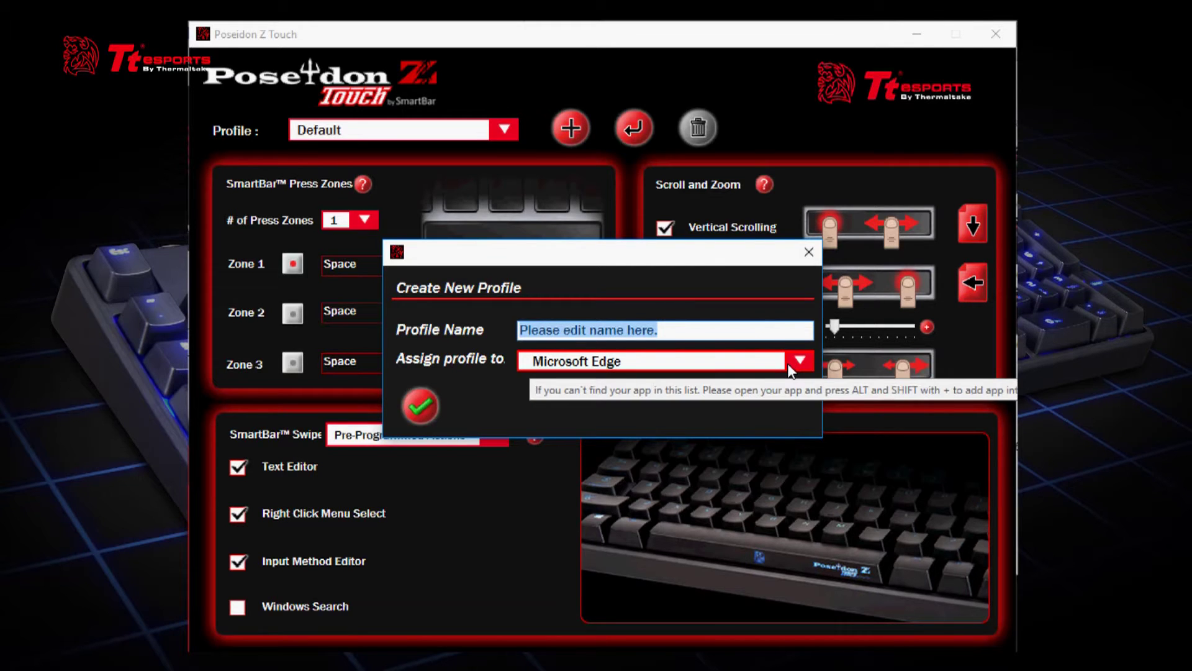
Step: Create the profile for Microsoft Edge, keeping the placeholder name 'Please edit name here.'
left_click(809, 252)
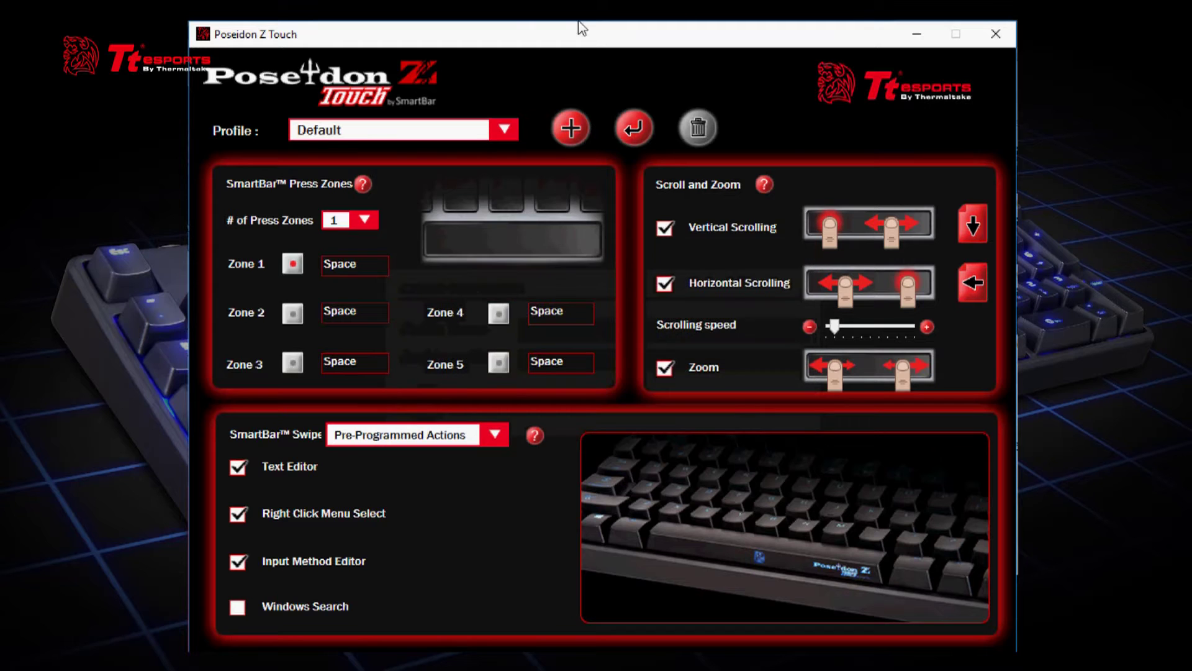
left_click(573, 148)
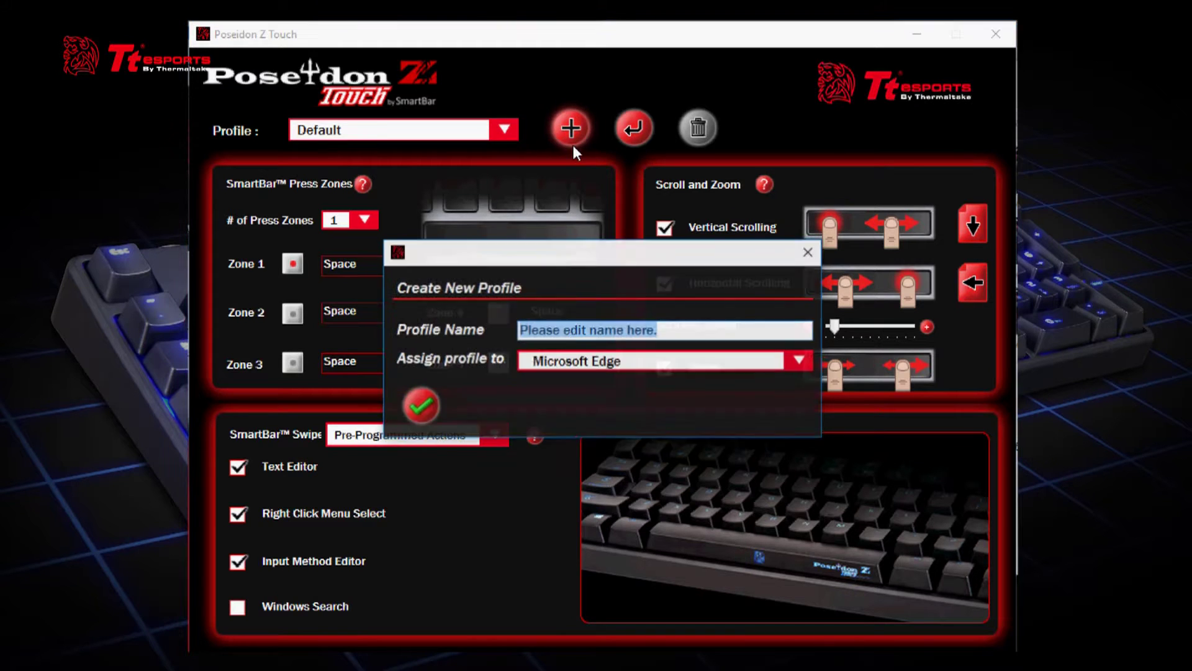
left_click(801, 360)
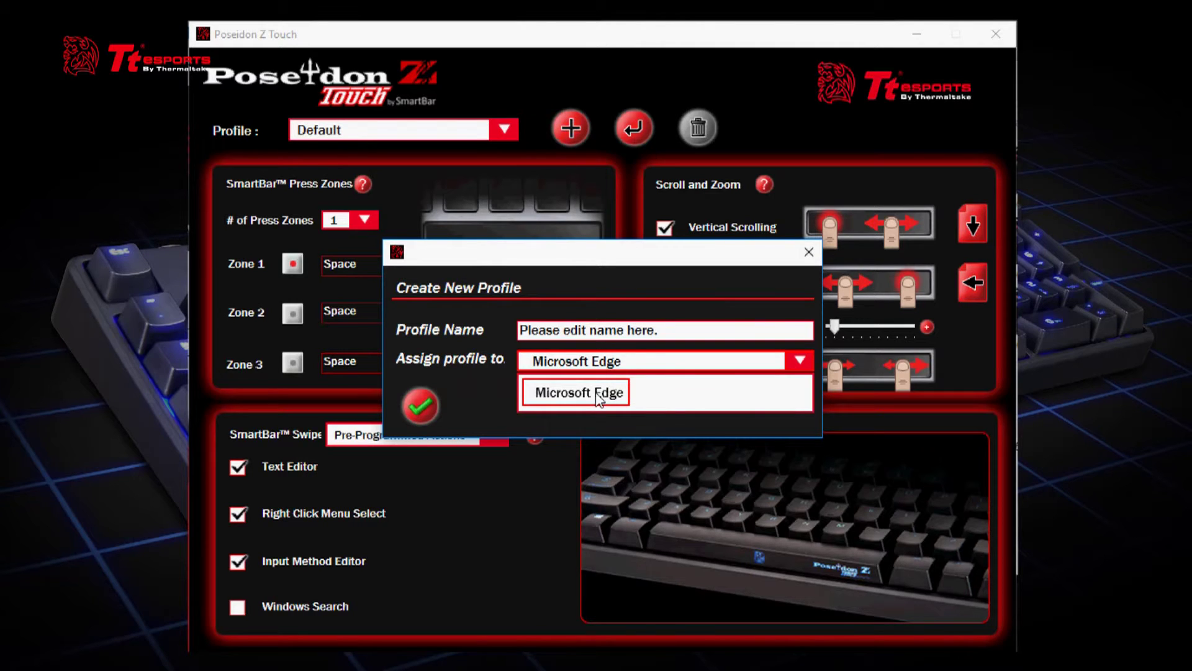
left_click(414, 411)
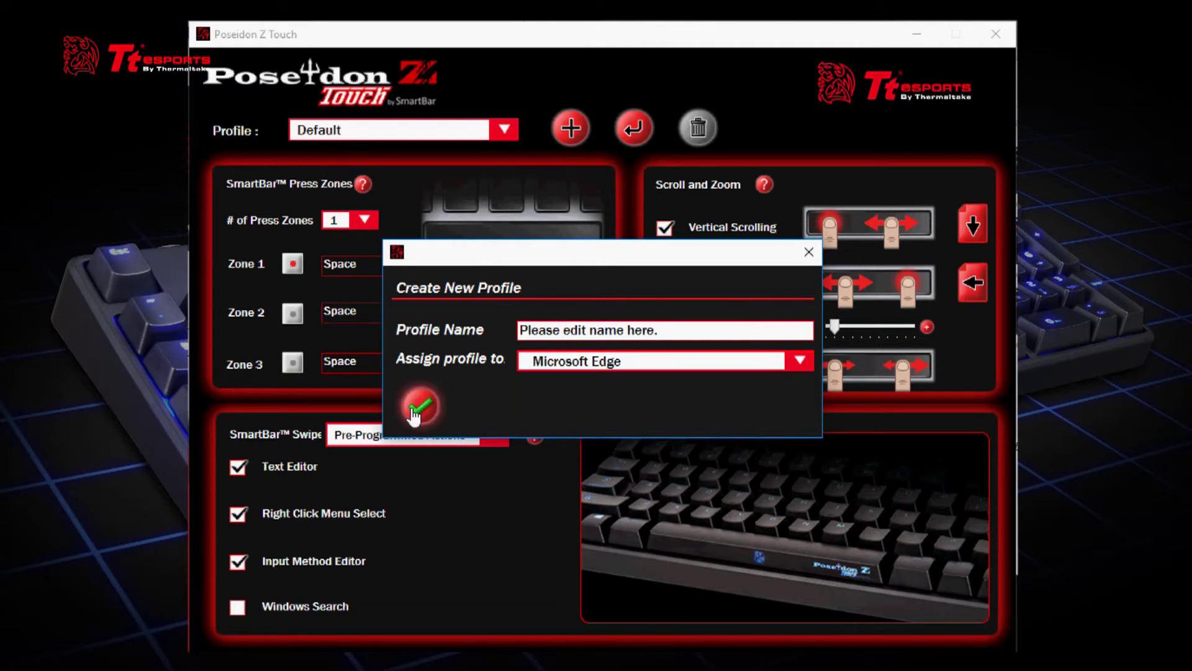
left_click(414, 411)
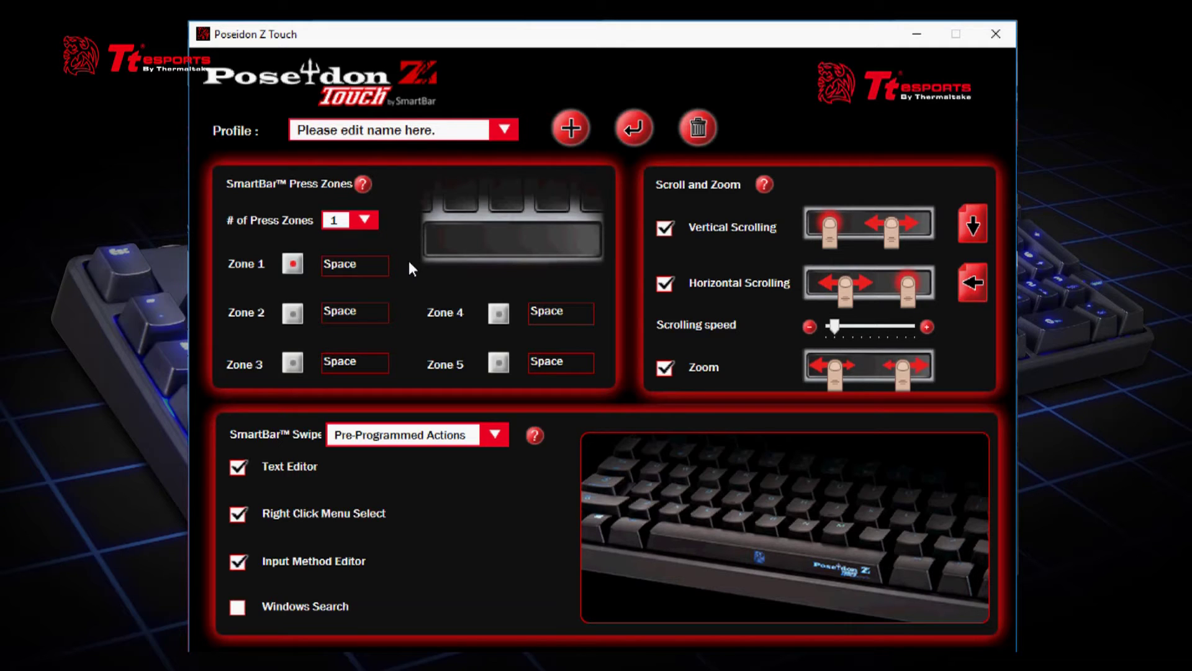
Step: Set the SmartBar to 5 press zones and bring up Zone 1's action settings
left_click(365, 220)
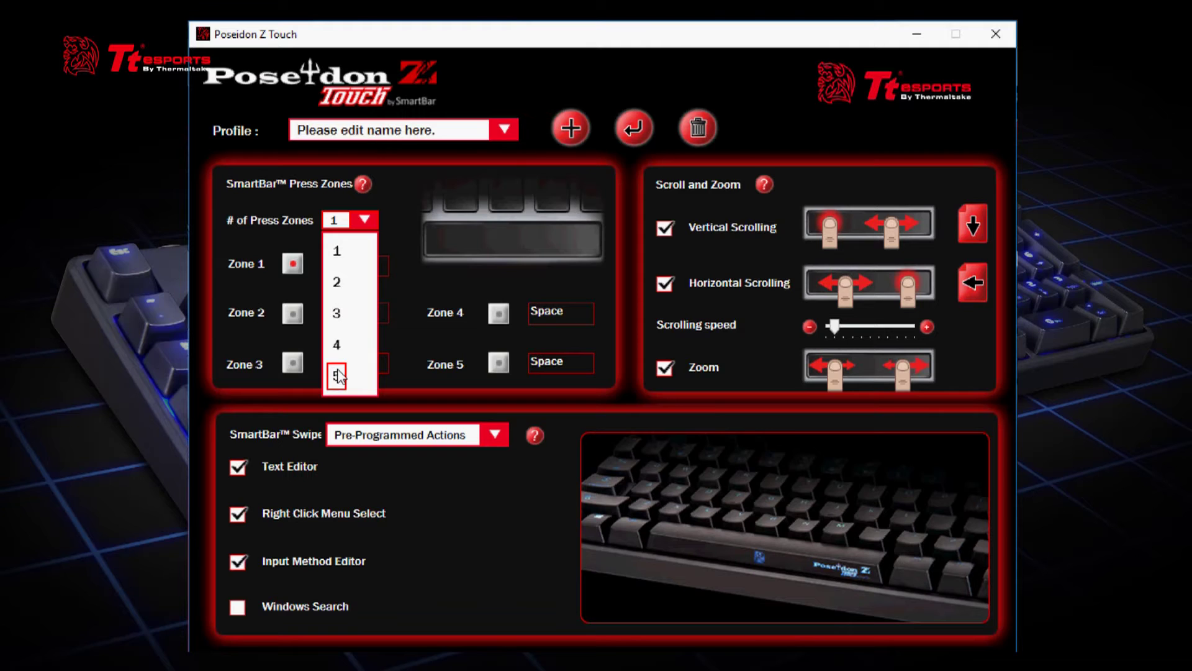
left_click(337, 375)
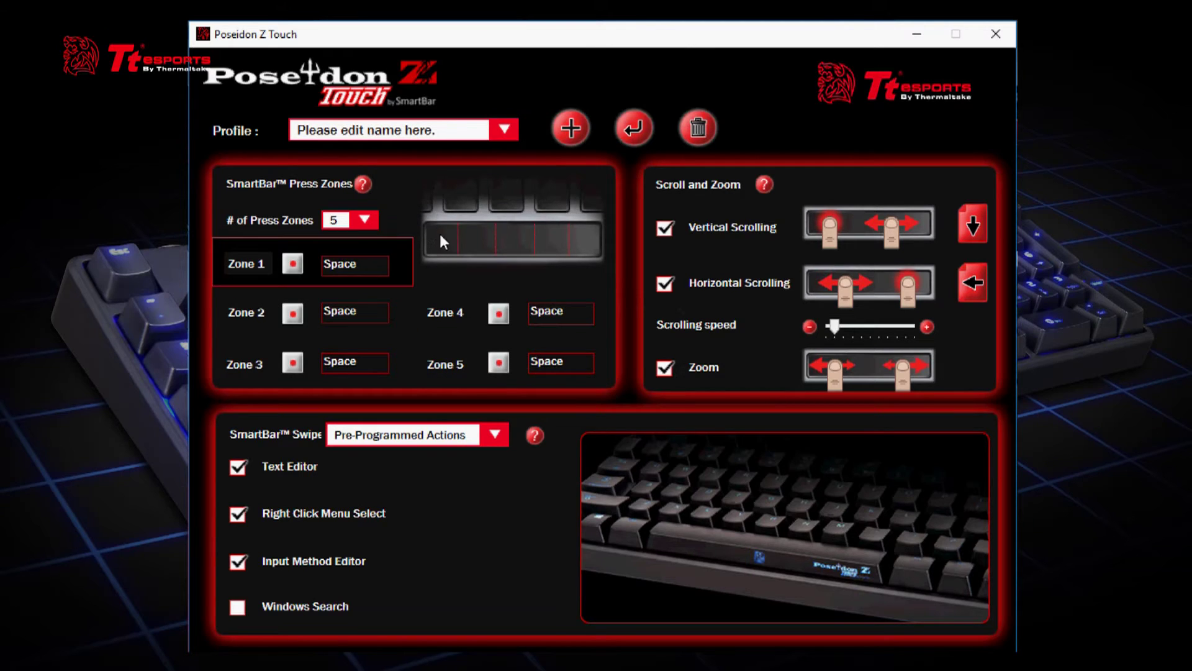
left_click(293, 264)
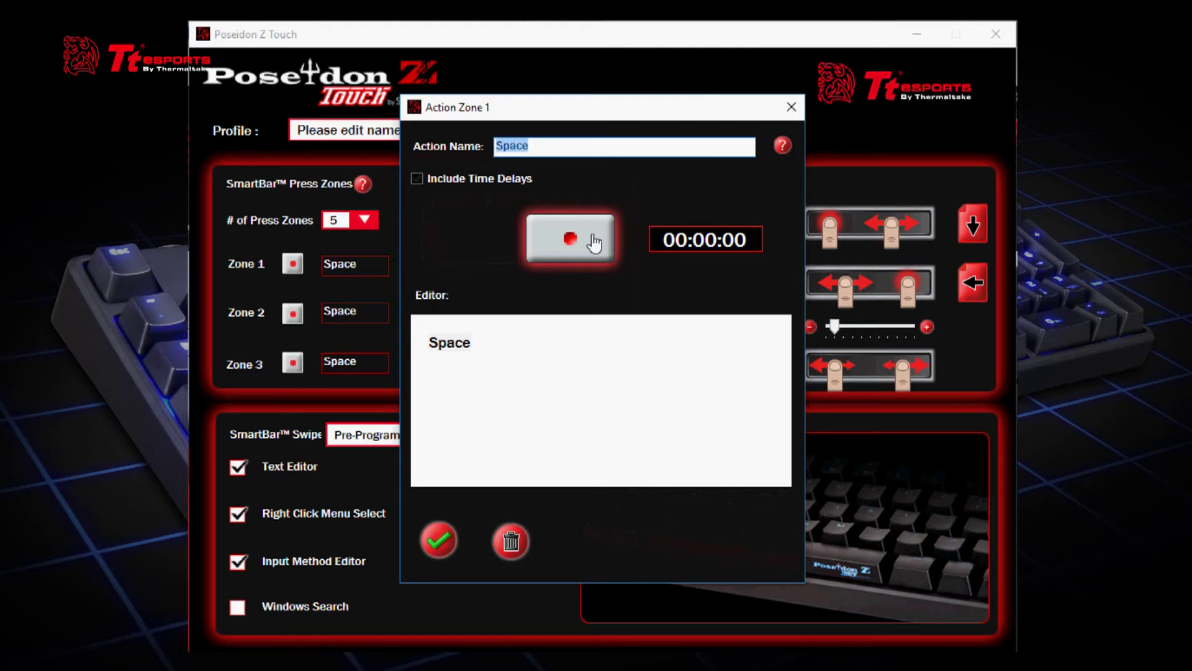
Step: Confirm Zone 1's Space action and close the Action Zone 1 dialog
left_click(437, 541)
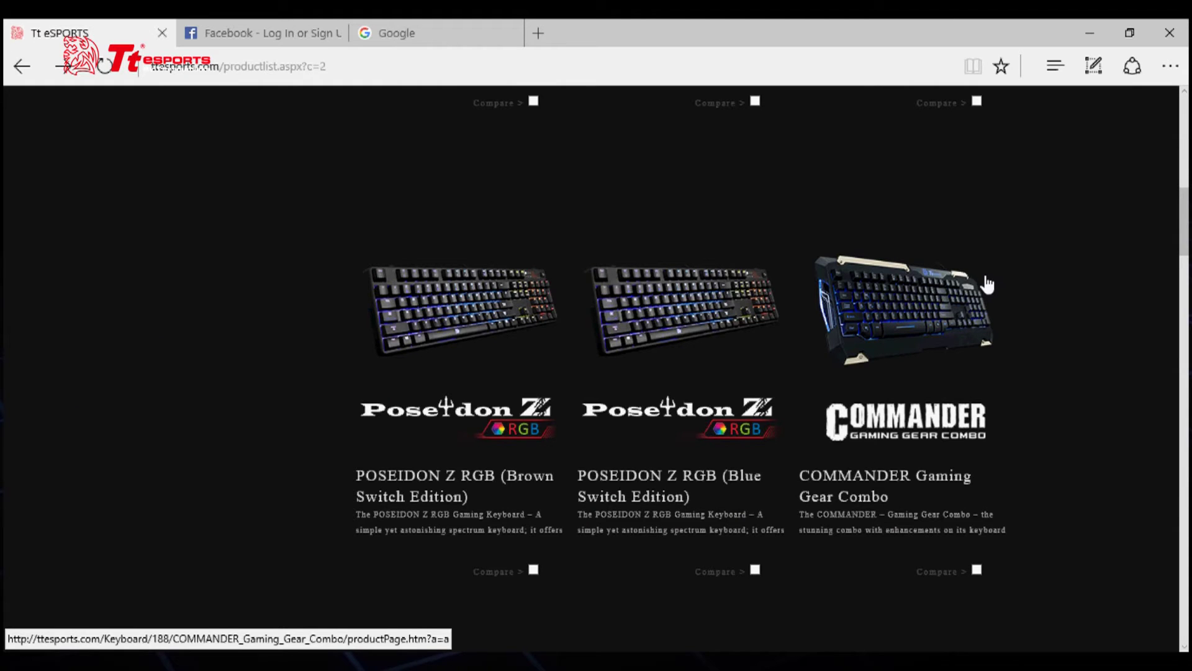
Step: Open the POSEIDON Z RGB (Brown Switch Edition) entry from the Tt eSPORTS keyboard list
scroll(987, 285, "down", 1)
scroll(987, 284, "up", 3)
scroll(987, 285, "down", 3)
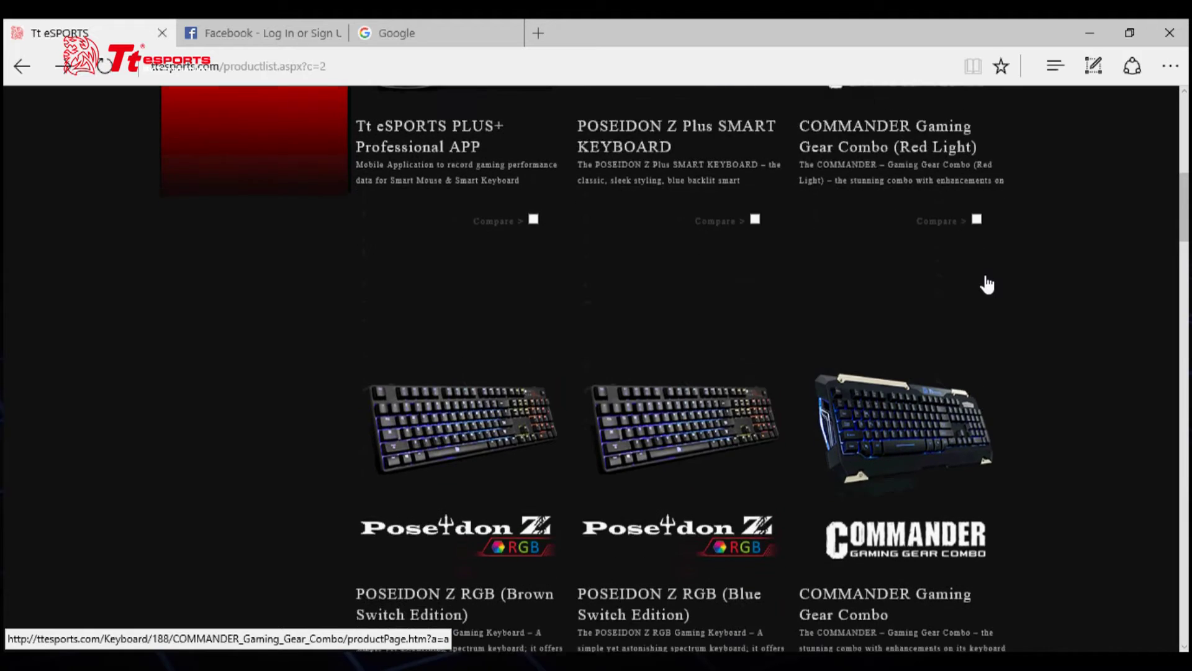
scroll(987, 284, "up", 1)
left_click(366, 317)
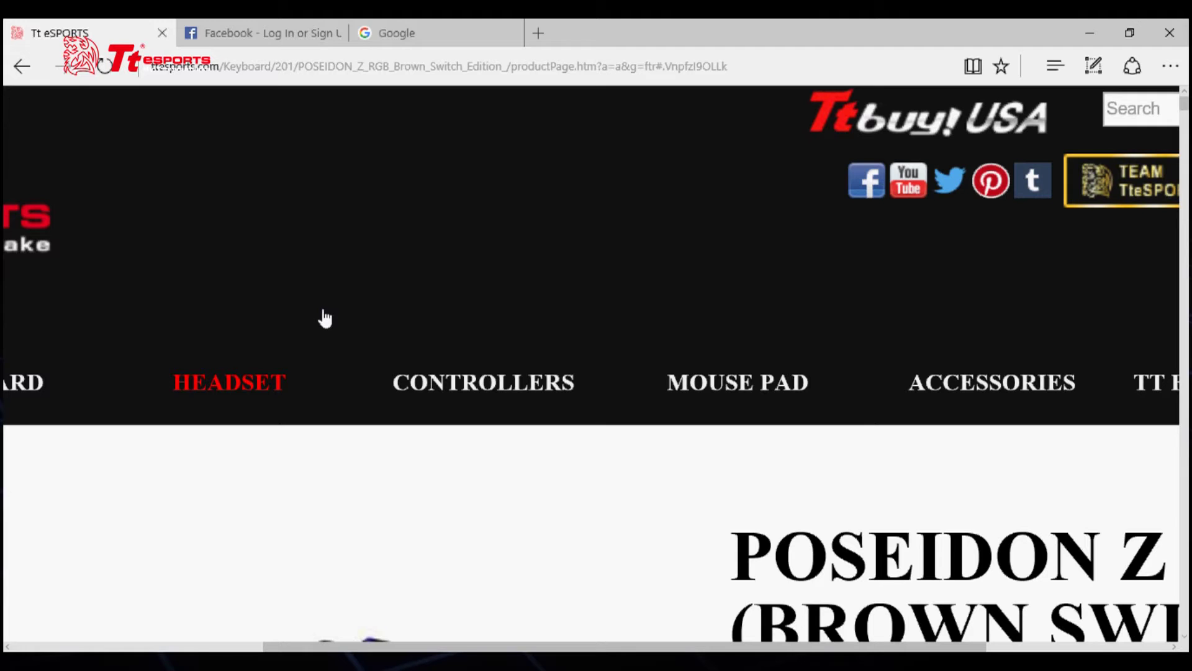
Step: Scroll through the POSEIDON Z RGB (Brown Switch Edition) product page
scroll(324, 318, "left", 5)
scroll(324, 318, "right", 5)
scroll(324, 317, "right", 5)
scroll(324, 318, "left", 8)
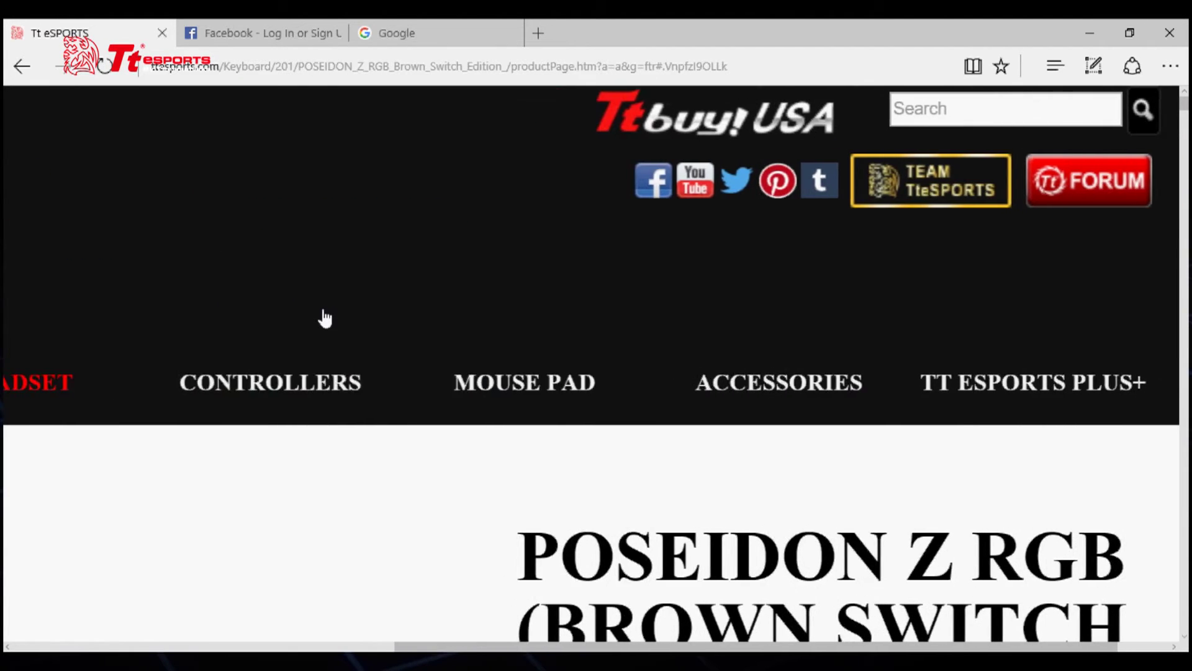
scroll(324, 318, "left", 3)
scroll(324, 317, "right", 5)
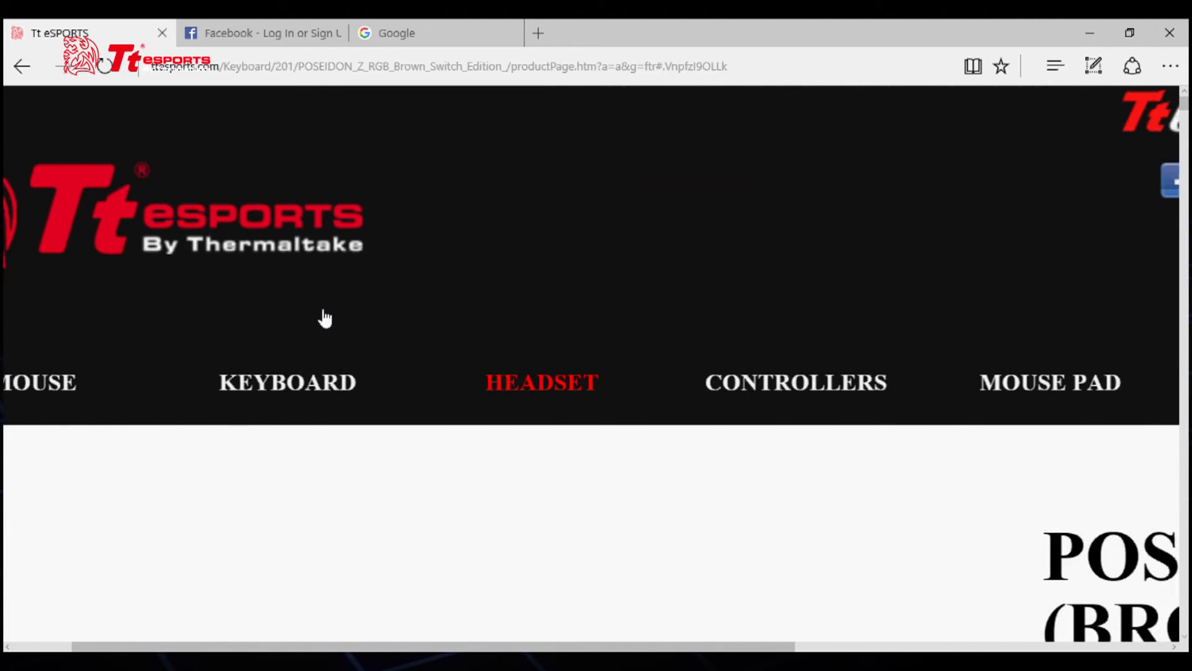
scroll(324, 318, "right", 4)
scroll(324, 318, "down", 1)
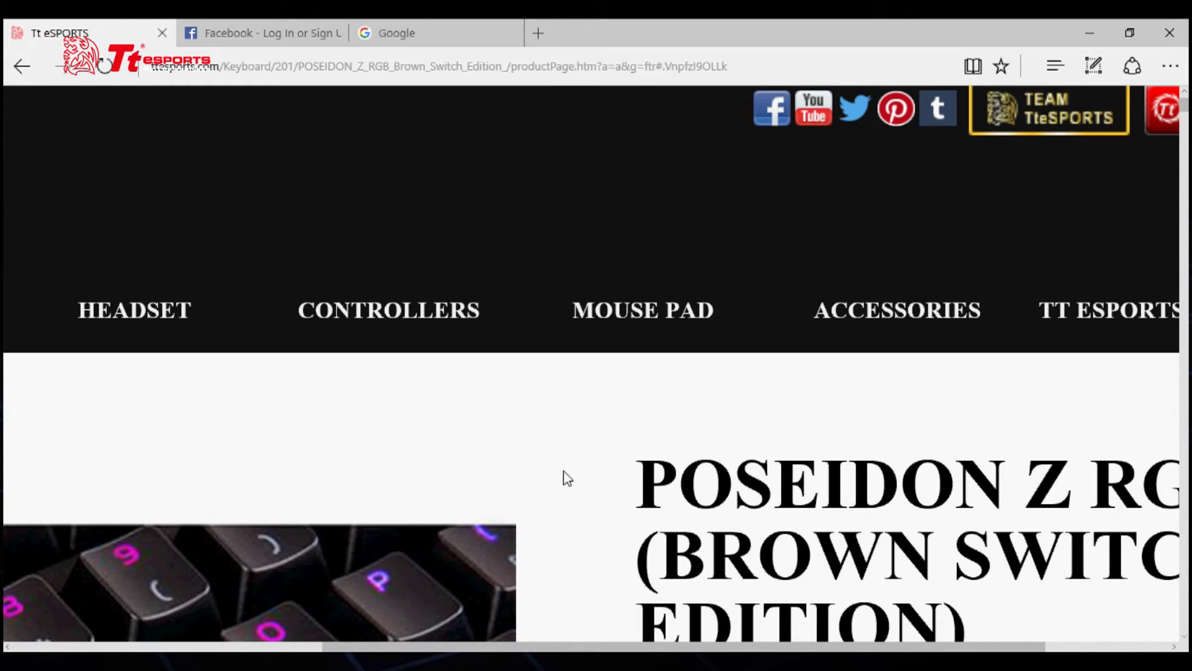
scroll(567, 478, "down", 5)
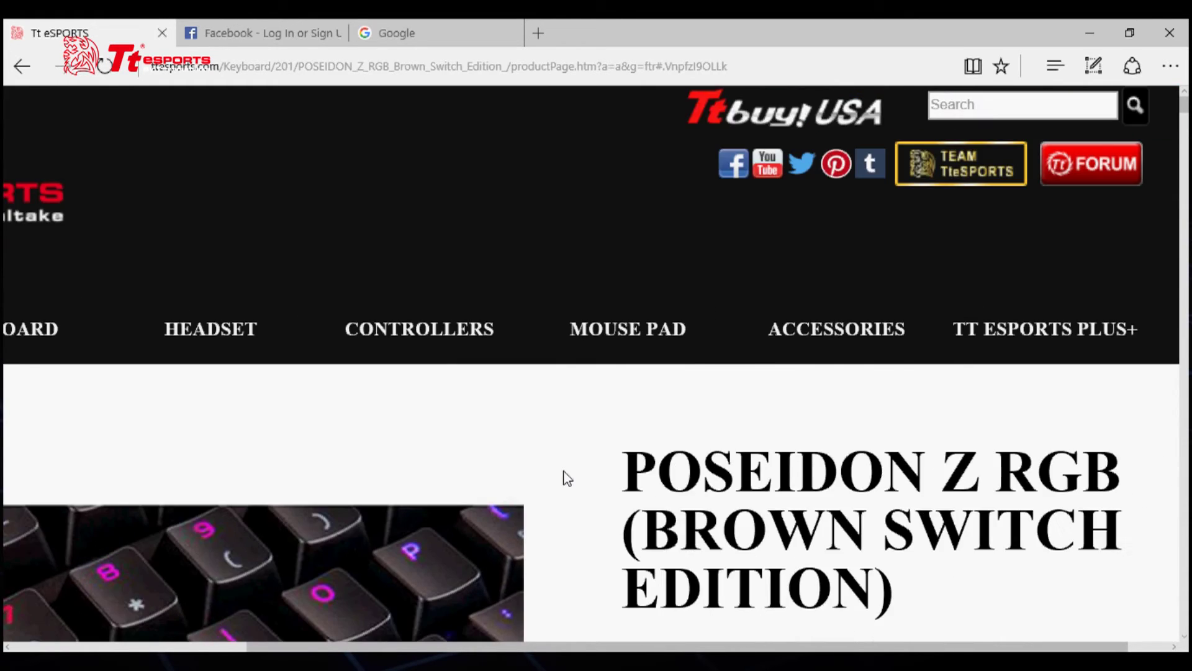
scroll(564, 476, "down", 5)
scroll(564, 472, "up", 5)
scroll(564, 471, "up", 2)
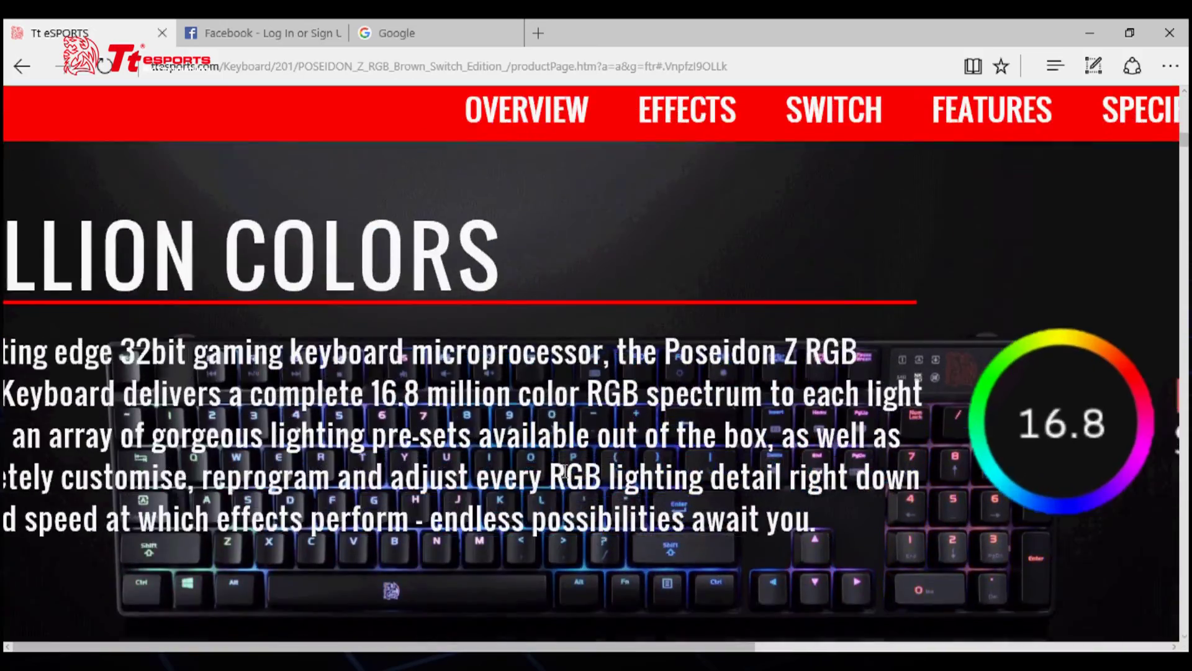
scroll(564, 471, "down", 6)
scroll(564, 471, "down", 1)
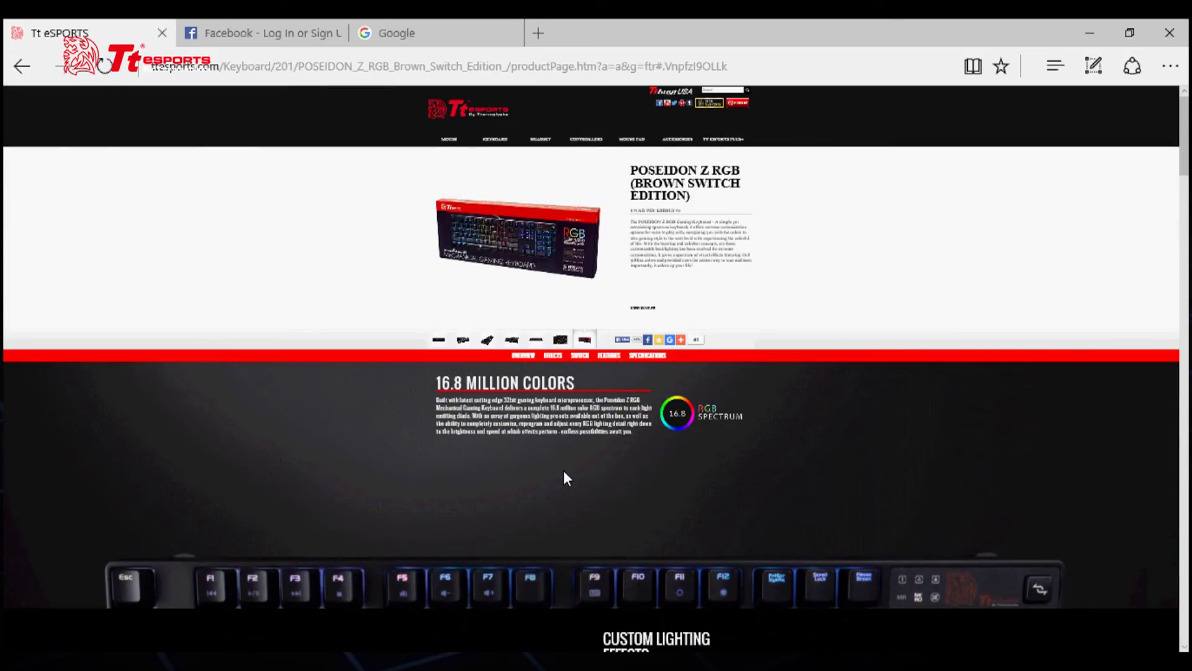
scroll(564, 470, "up", 5)
scroll(564, 471, "down", 3)
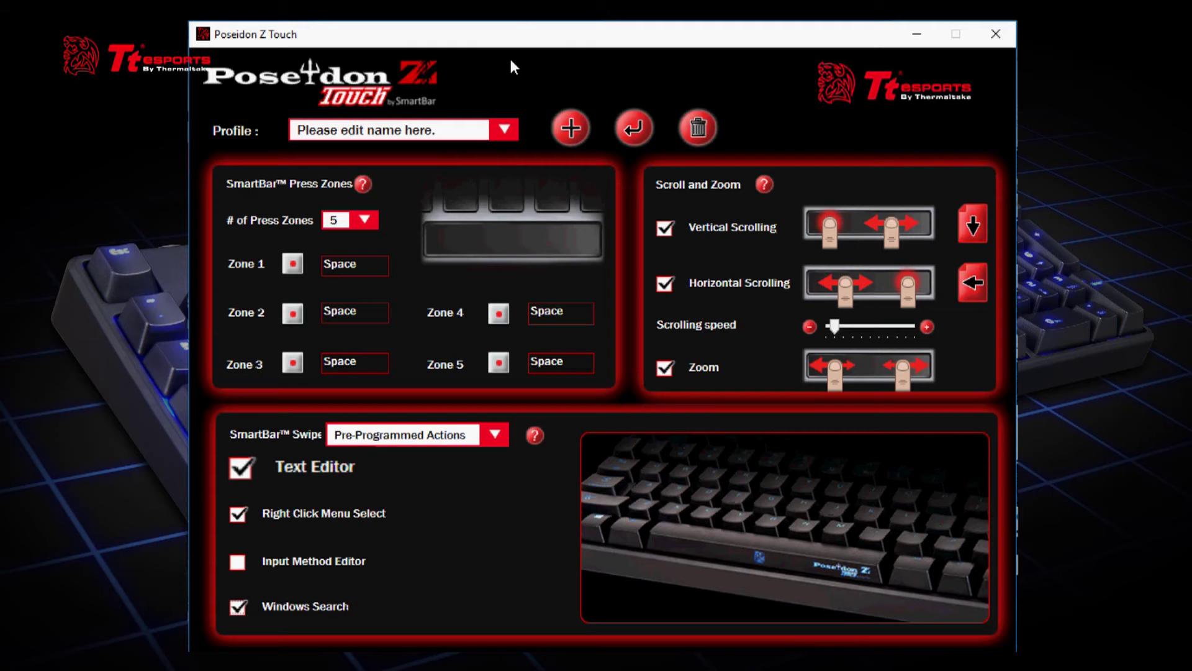
mouse_move(307, 516)
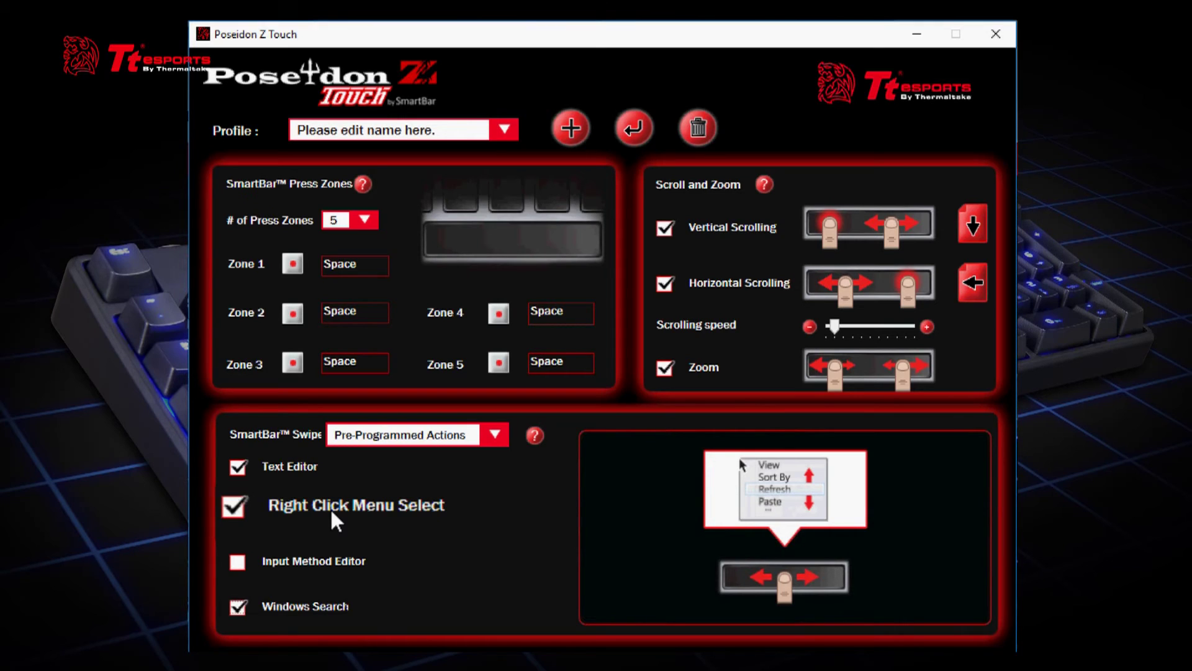
mouse_move(252, 561)
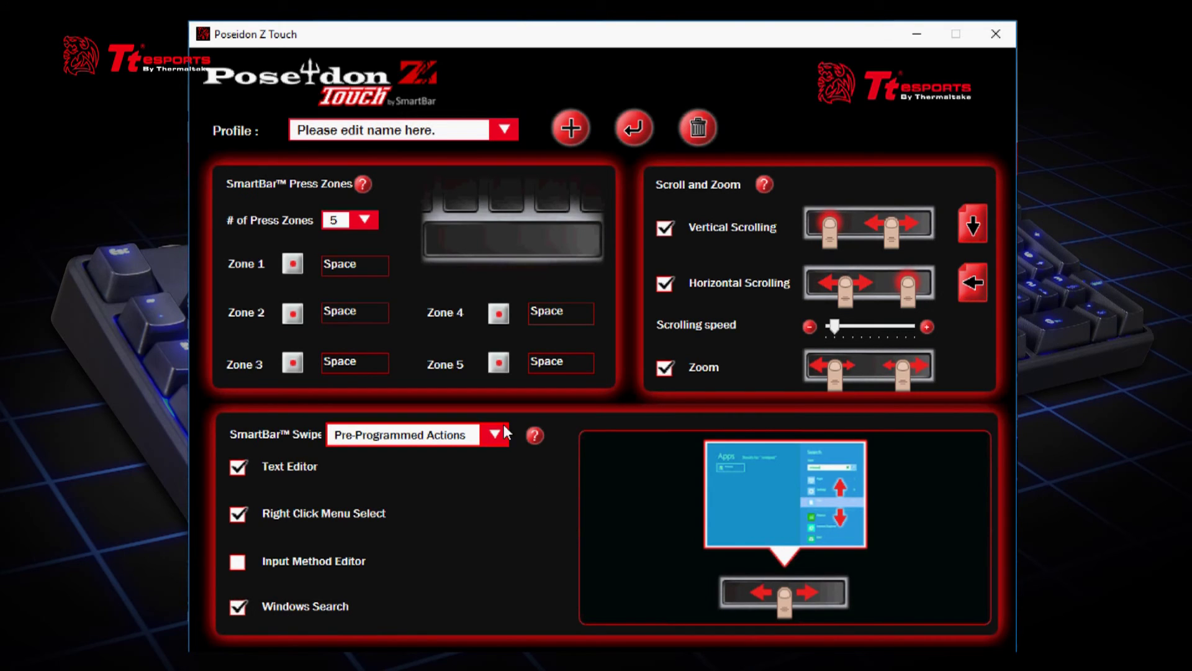
Step: Switch SmartBar swipe to Record Your Own and enable Swipe Left with its Space action
left_click(485, 439)
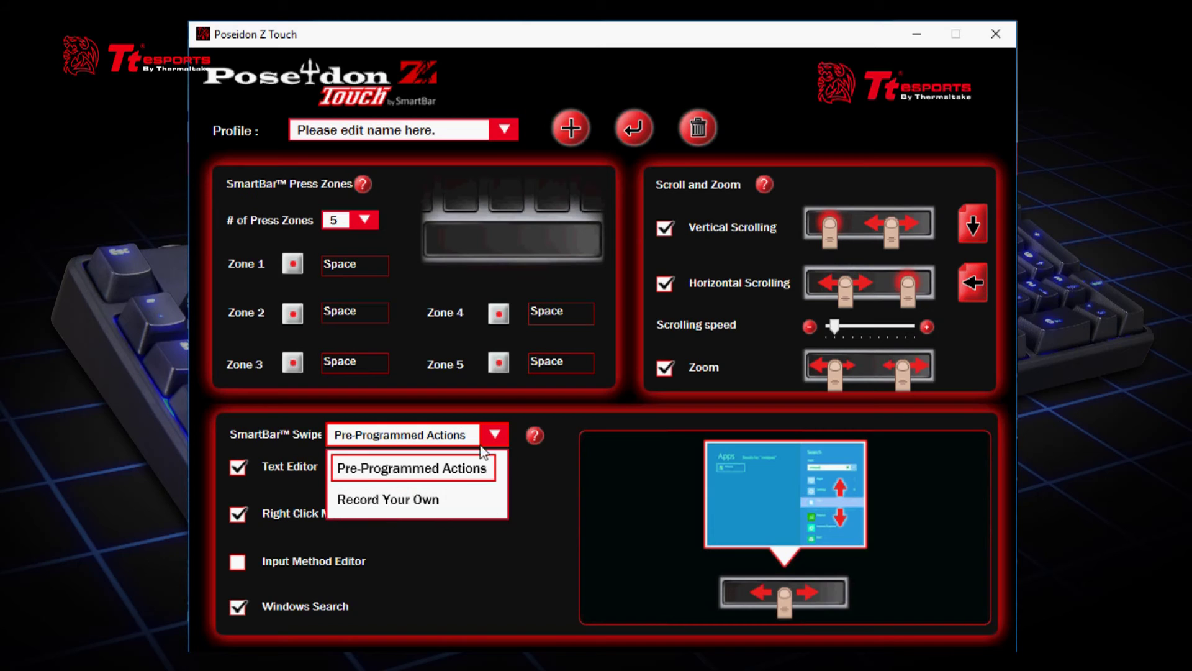
left_click(398, 500)
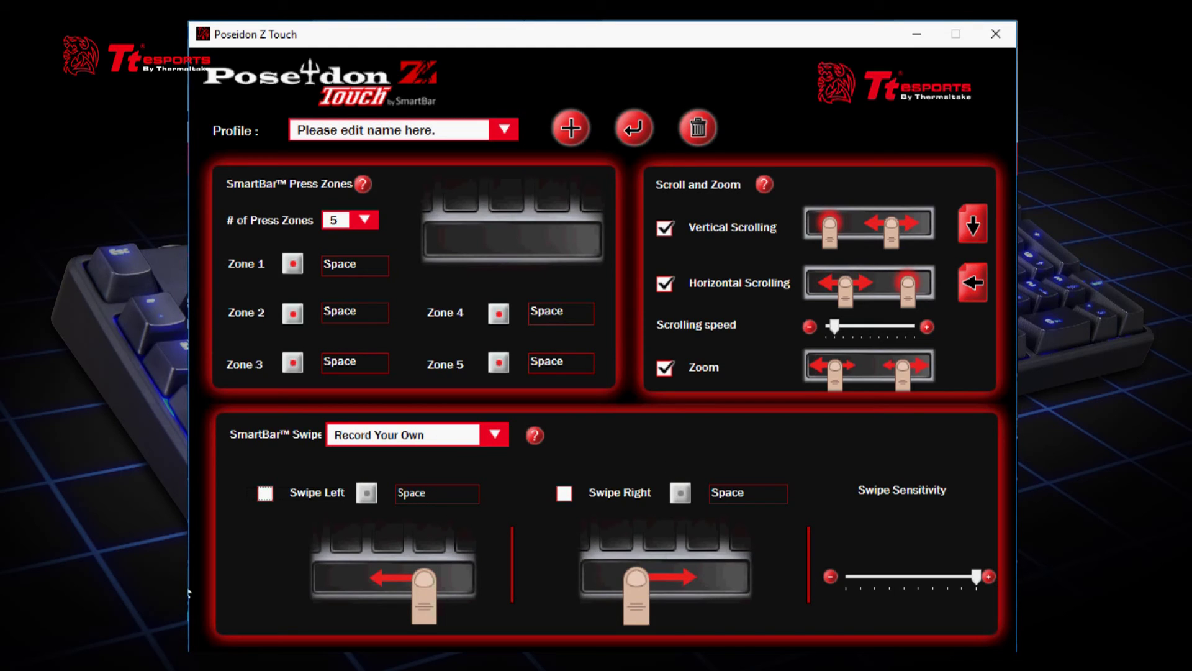
left_click(265, 493)
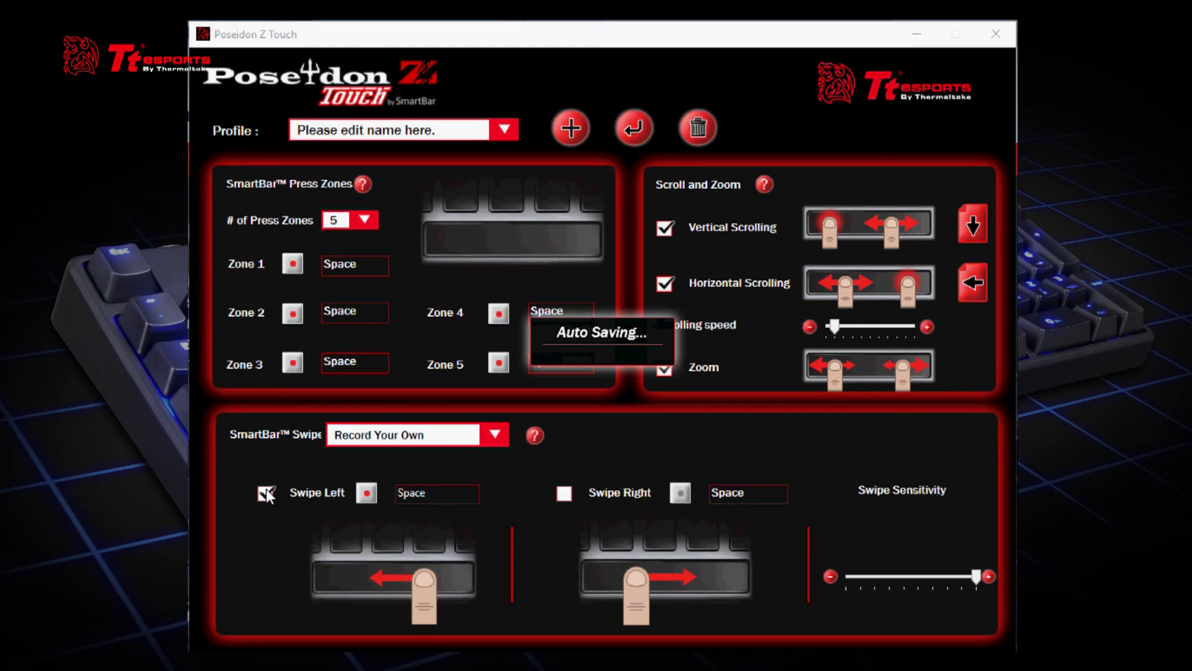
left_click(367, 495)
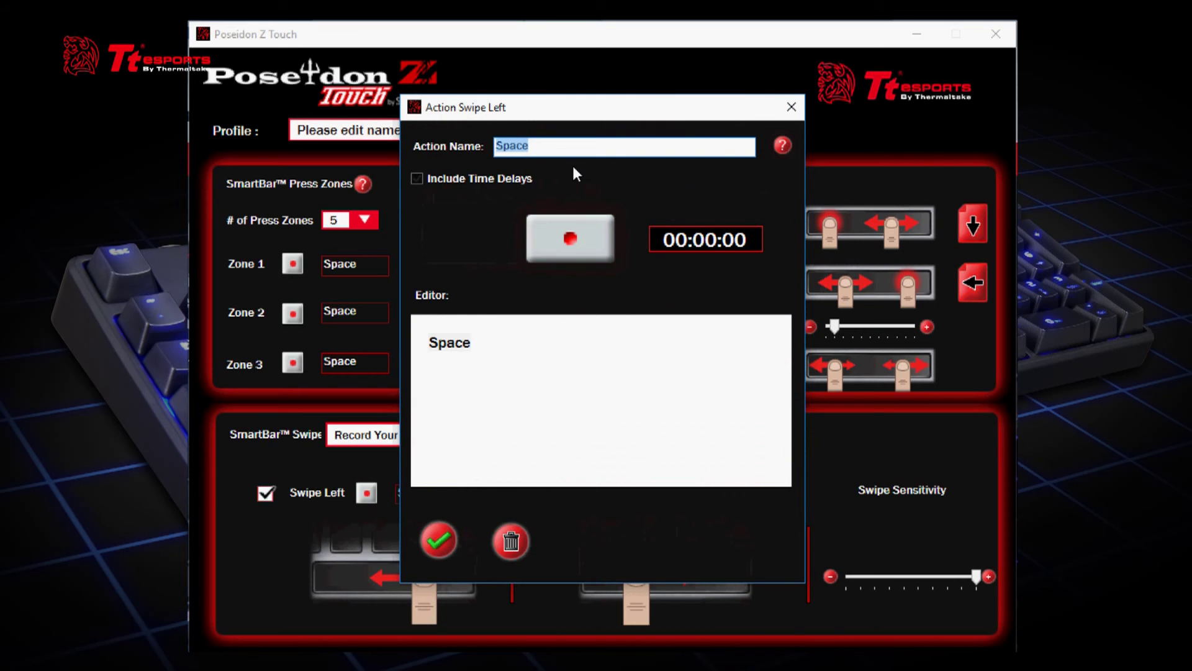
left_click(795, 111)
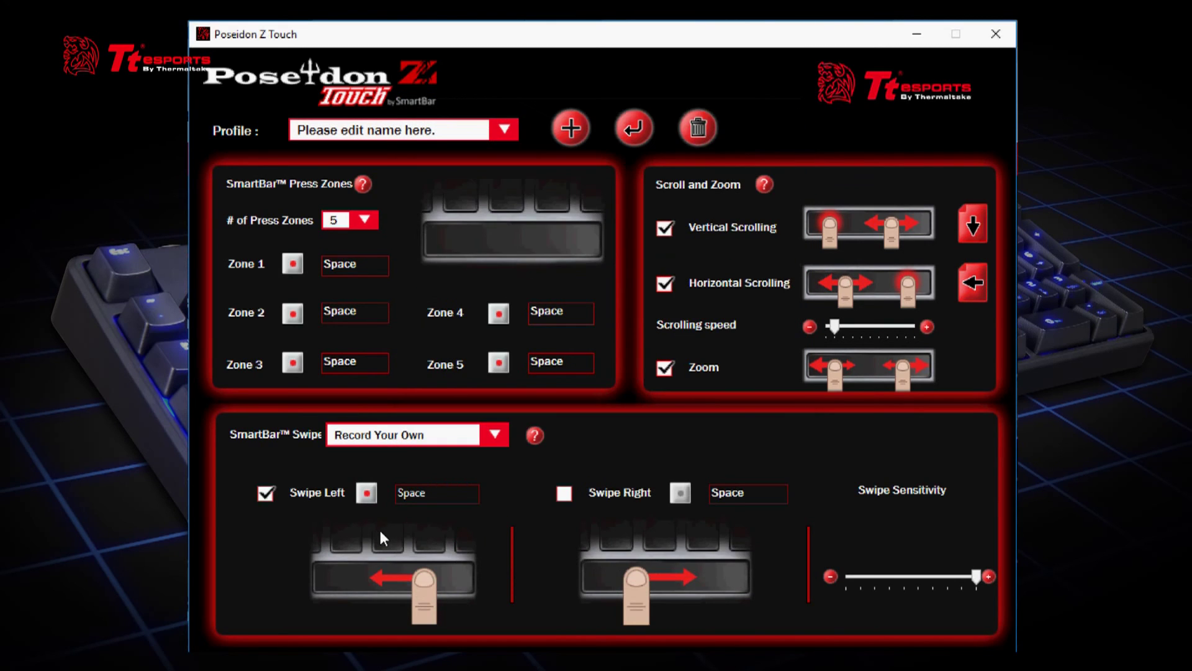